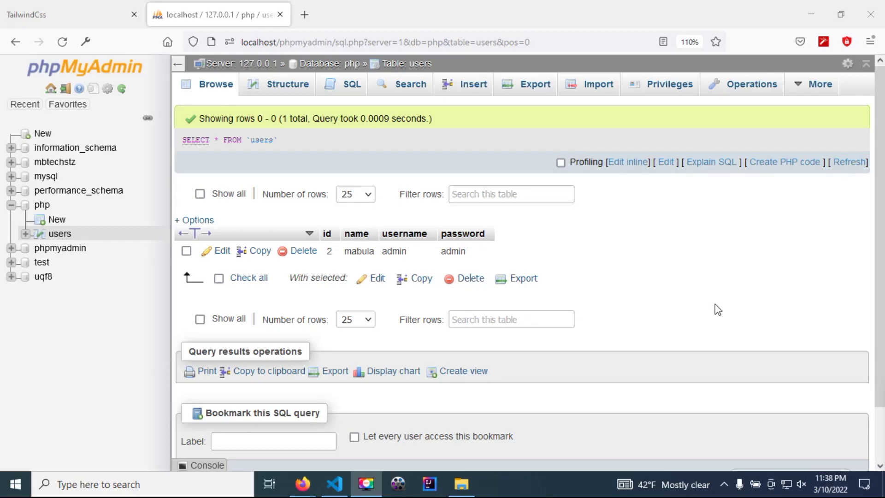
Enter the name jonhson in the registration form's Your name field
left_click(363, 251)
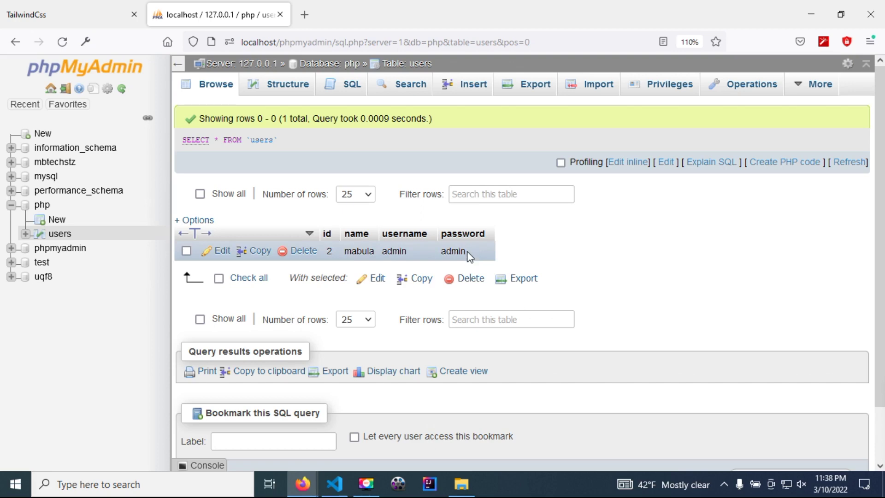
left_click_drag(465, 254, 444, 251)
left_click(78, 23)
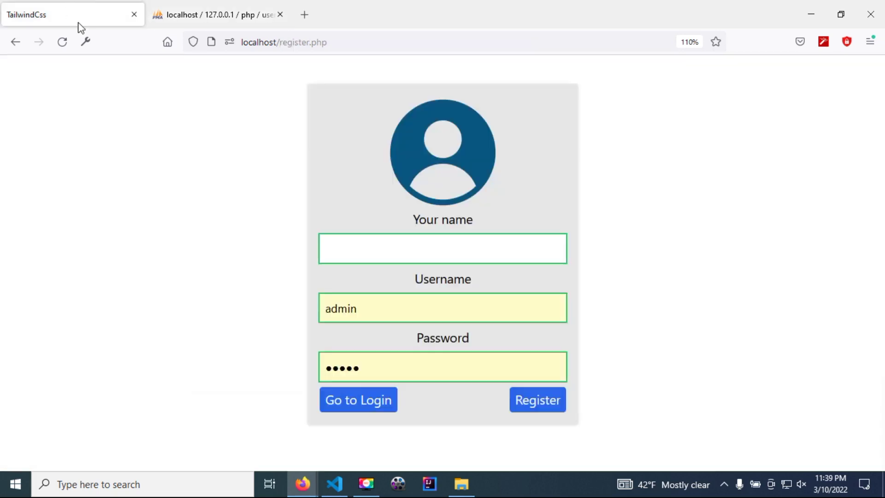
left_click(417, 247)
type("j")
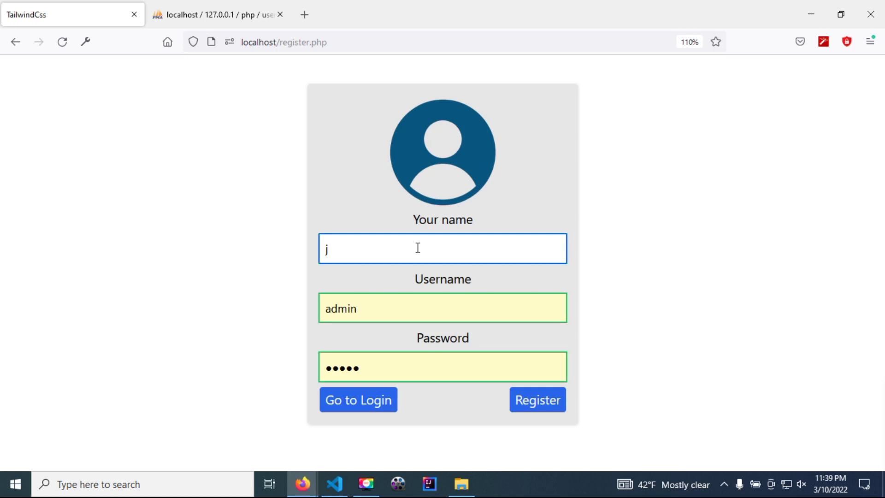
type("on")
type("s")
type("on")
left_click(343, 251)
type("h")
left_click(373, 310)
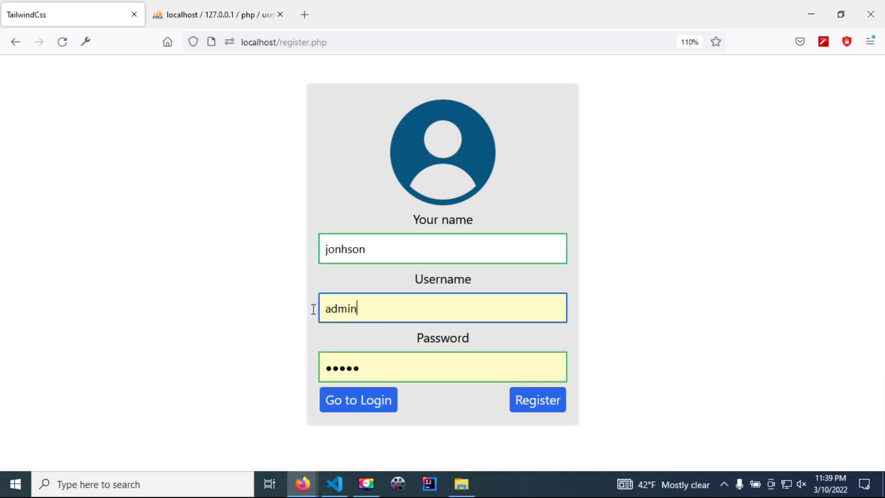
key("ctrl+a")
type("user")
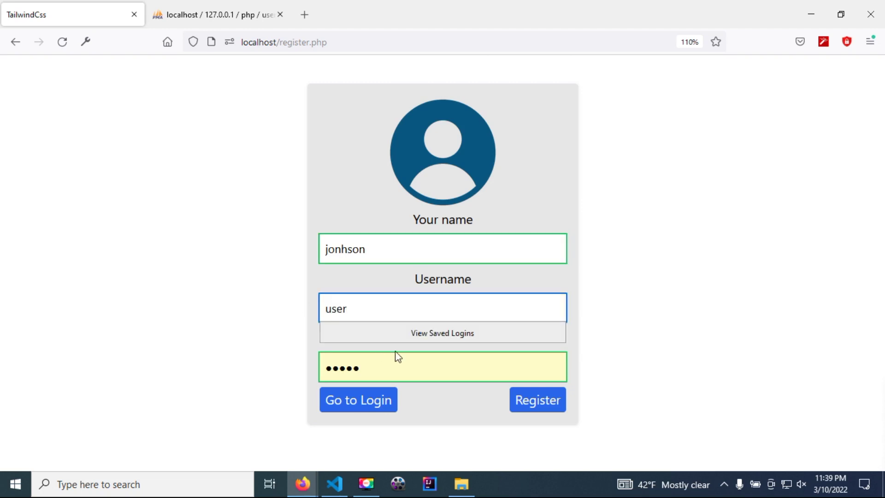
left_click(428, 376)
key("ctrl+a")
type("us")
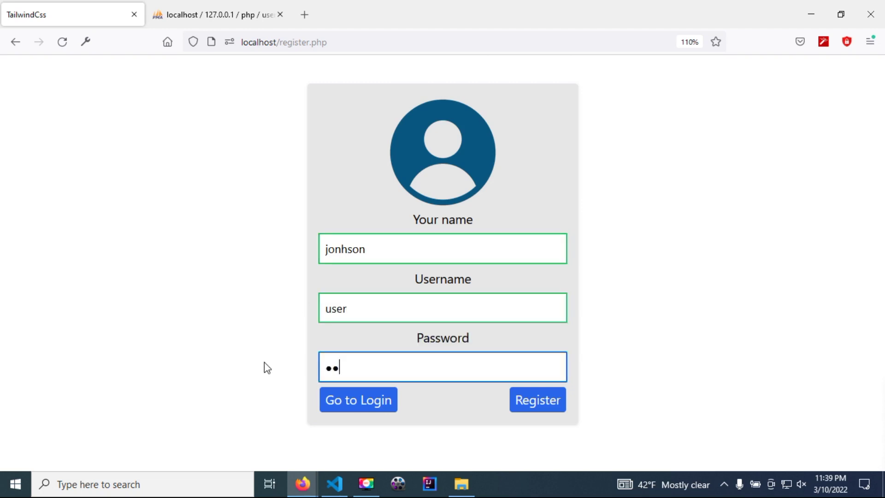
type("er")
left_click(526, 404)
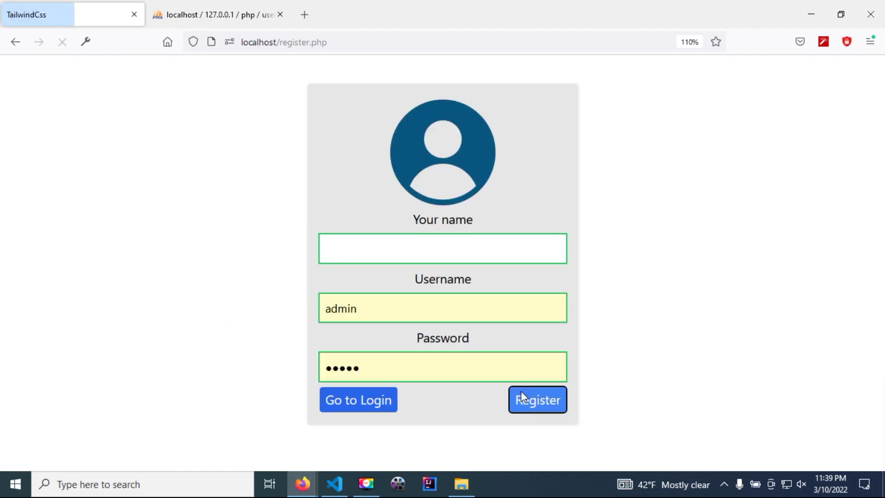
left_click(221, 24)
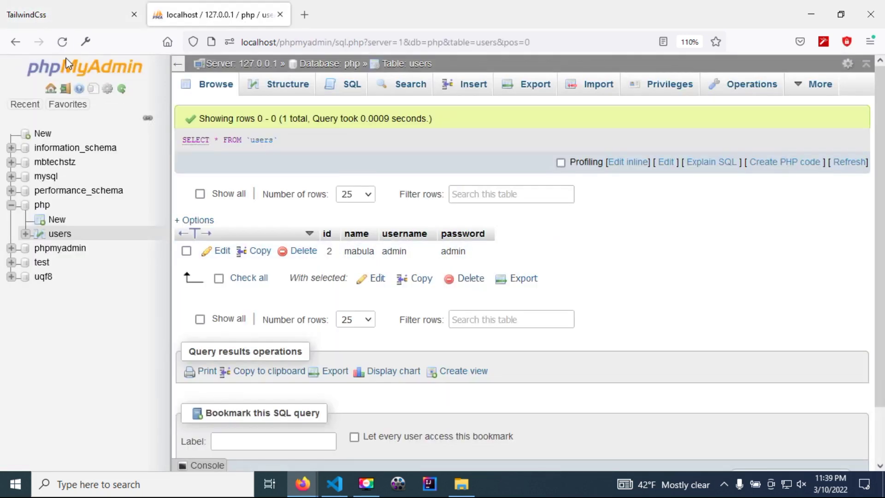
left_click(58, 41)
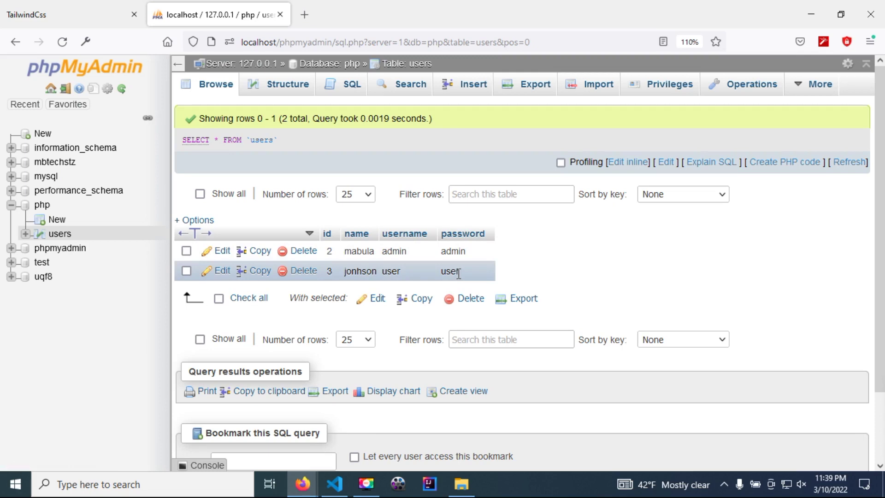
left_click(62, 14)
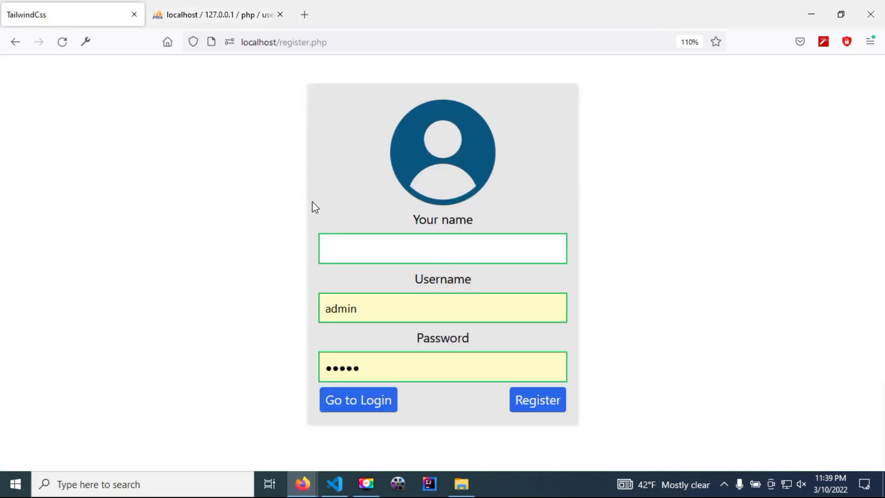
left_click(229, 7)
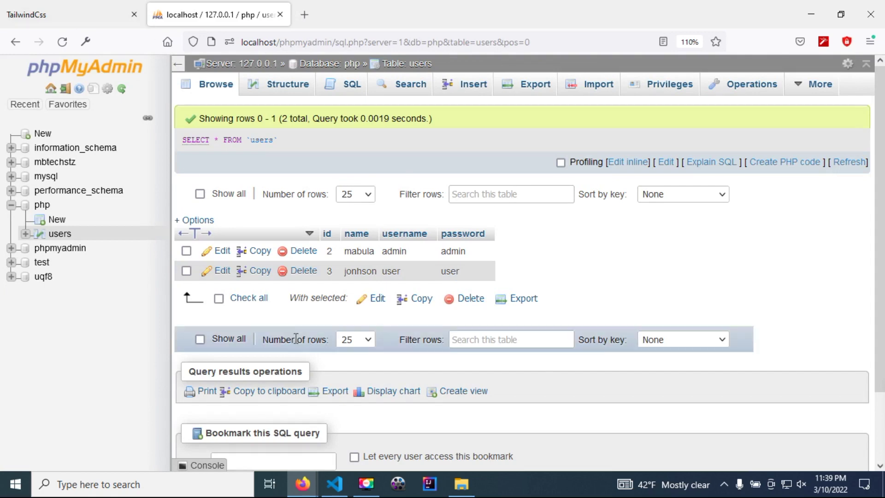
key("alt+Tab")
key("alt+Tab")
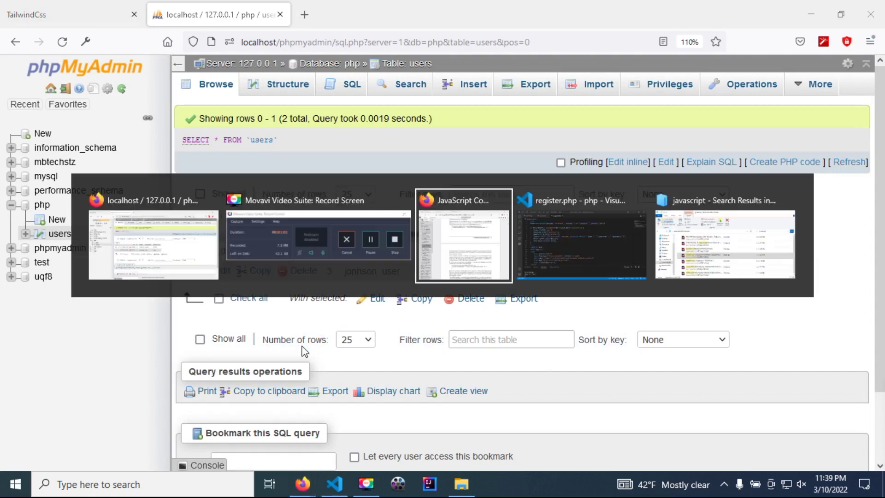
key("alt+Tab")
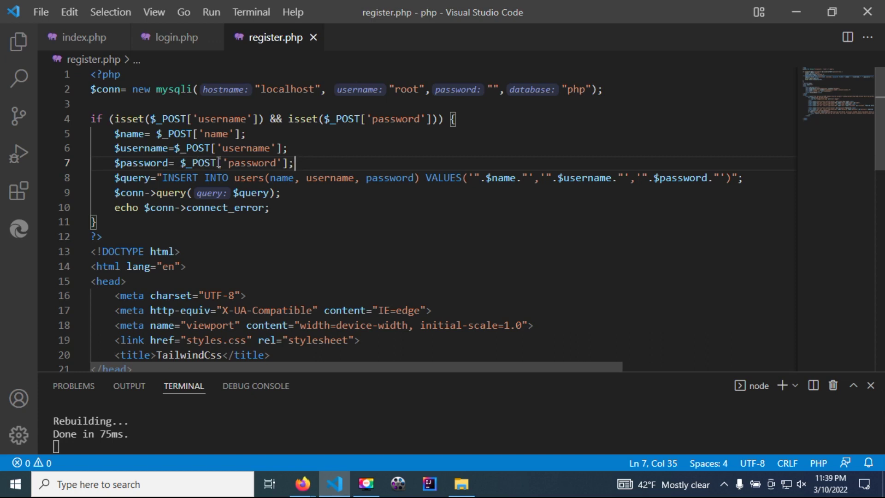
Replace line 7's raw posted password value with a hash() call
mouse_move(294, 163)
left_mouse_down()
mouse_move(220, 156)
mouse_move(183, 165)
left_mouse_up()
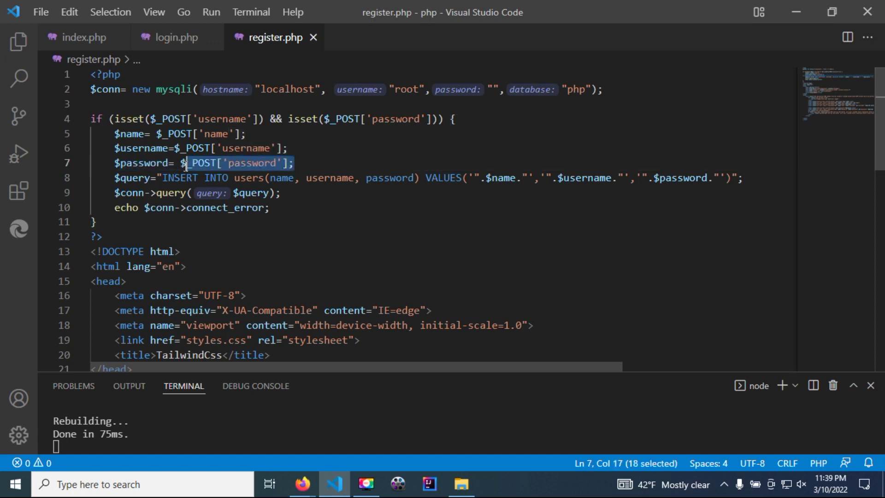
key("BackSpace")
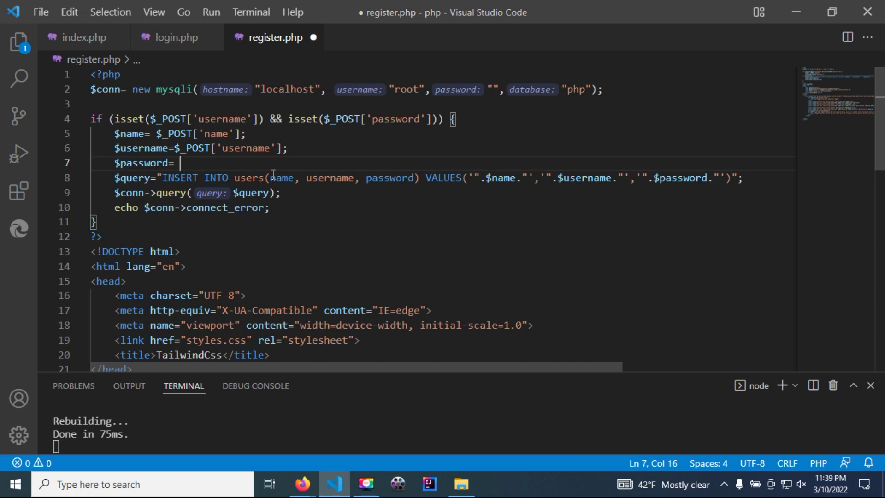
type("has")
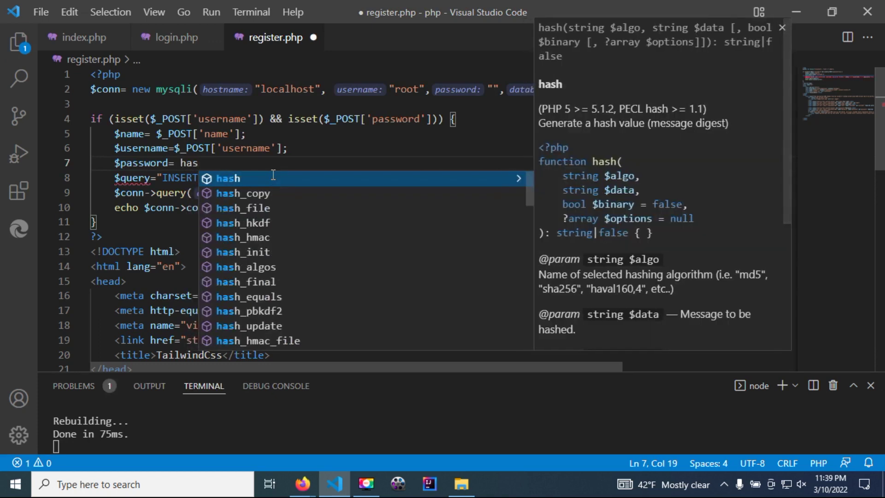
key("Return")
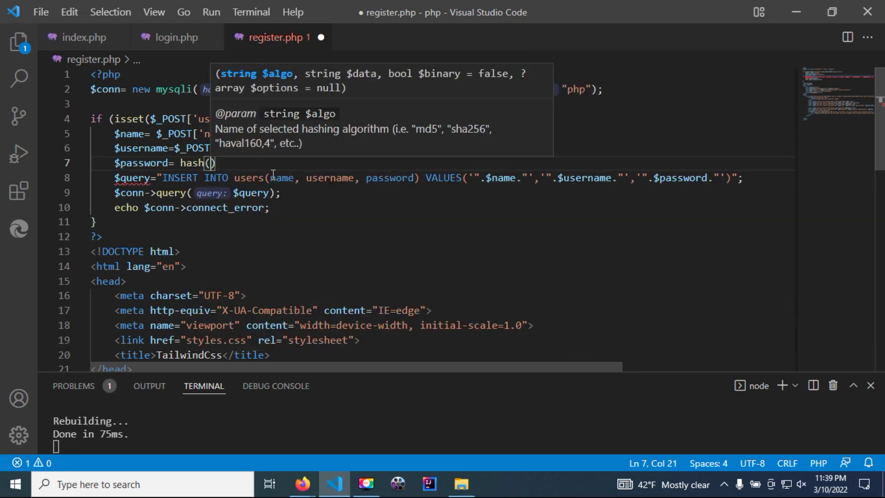
type("\"")
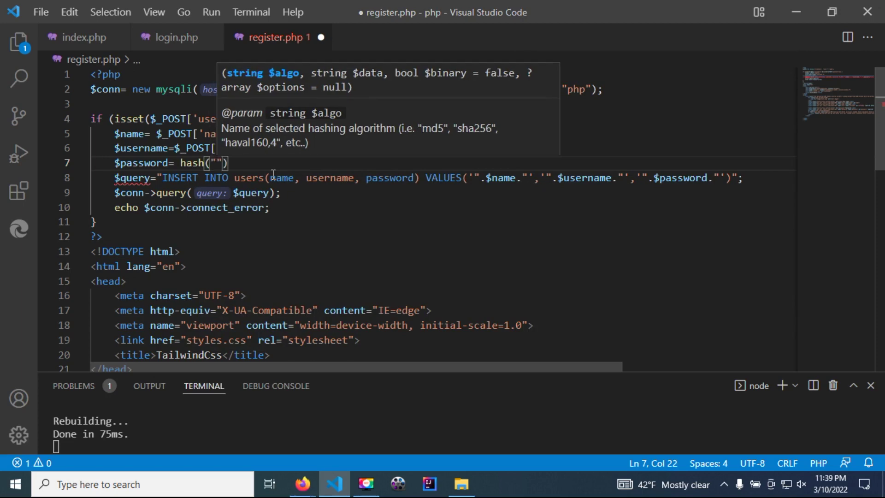
type("\",\"")
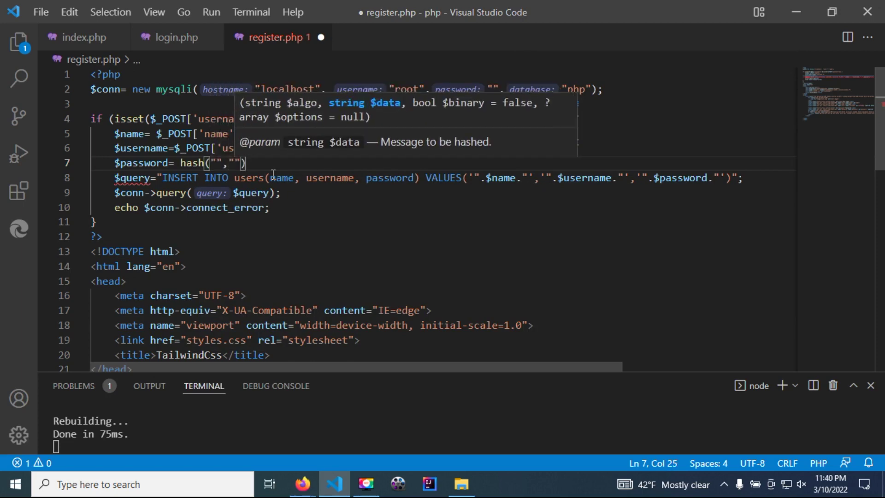
type("\",")
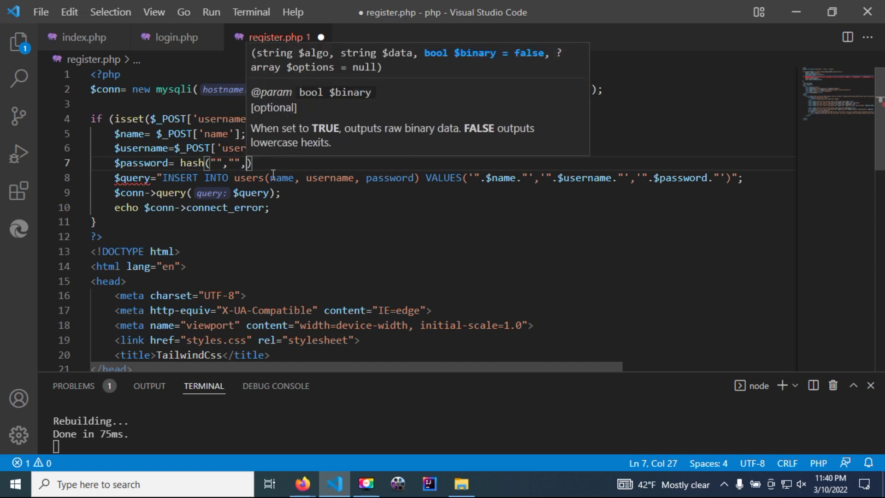
type("\"")
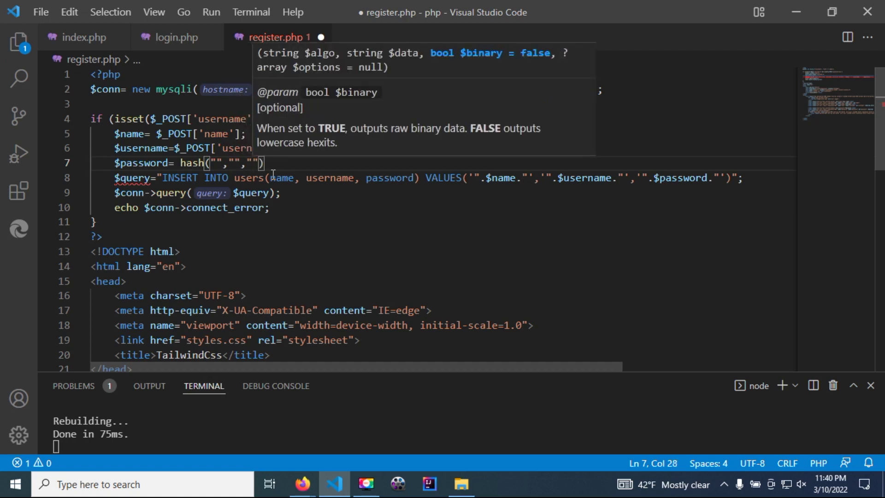
type("\");")
Save register.php and set the hash algorithm to md5 after trying sha variants
key("ctrl+s")
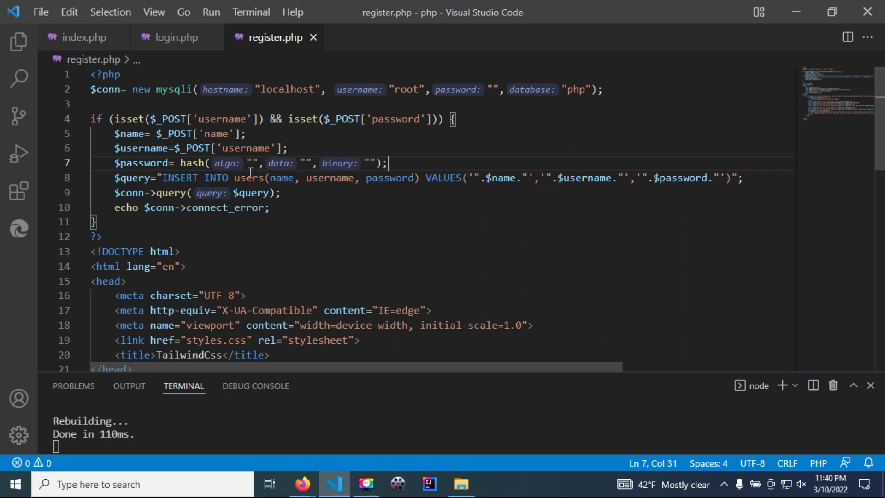
left_click(252, 164)
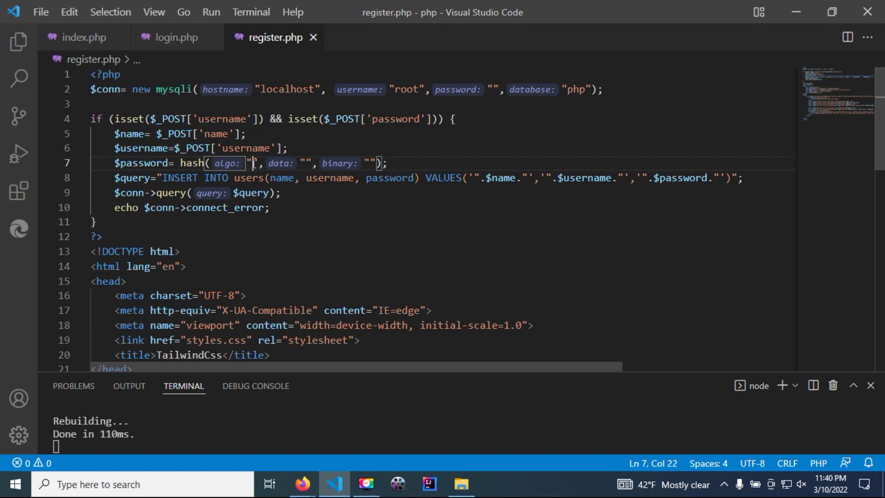
type("sha")
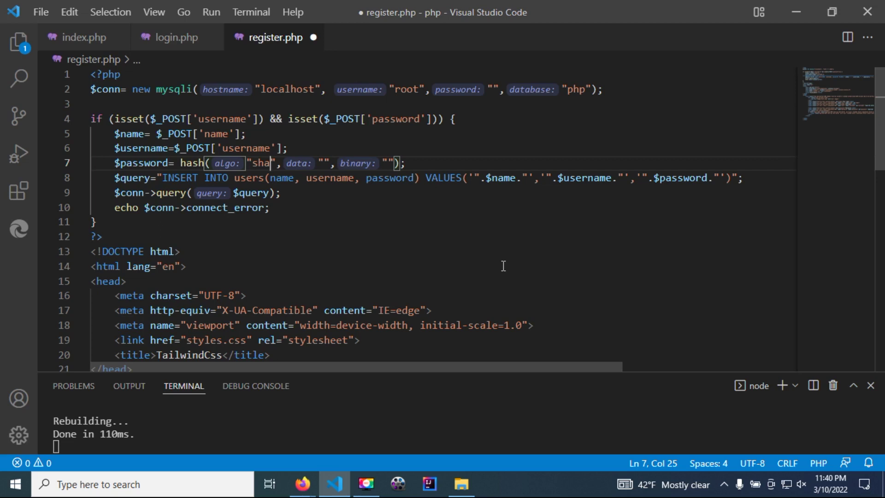
type("1")
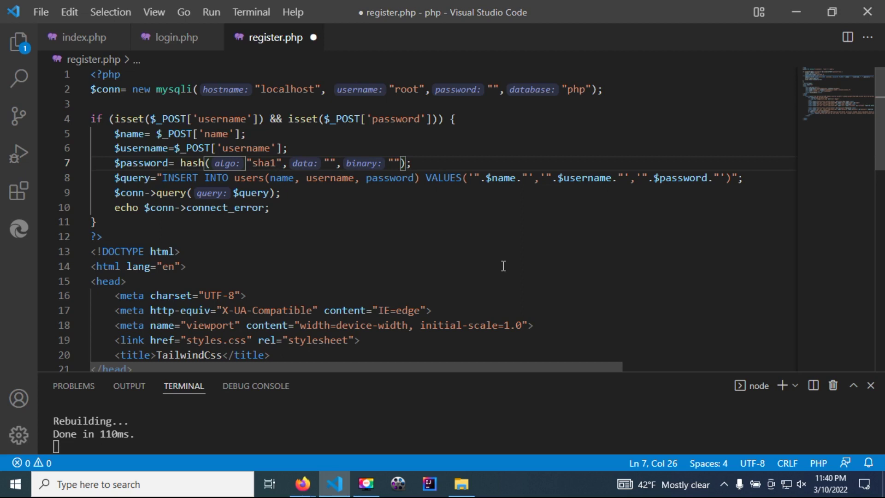
type("28")
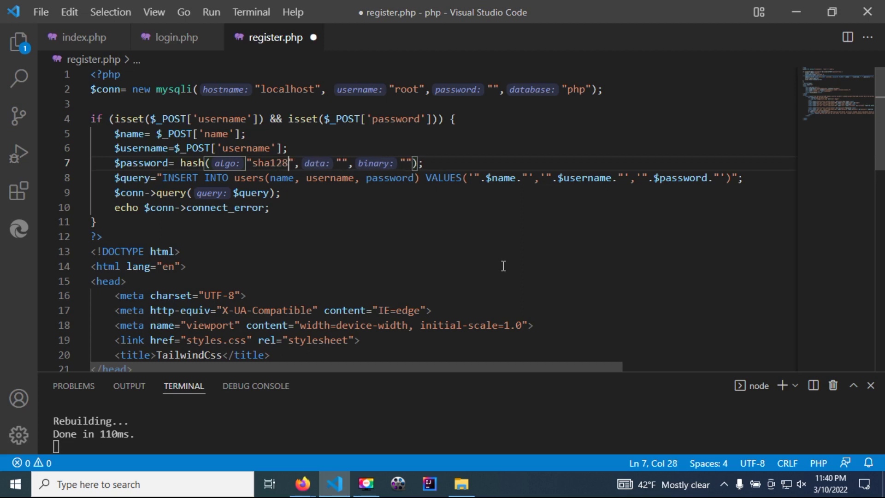
key("BackSpace")
key("BackSpace")
key("BackSpace")
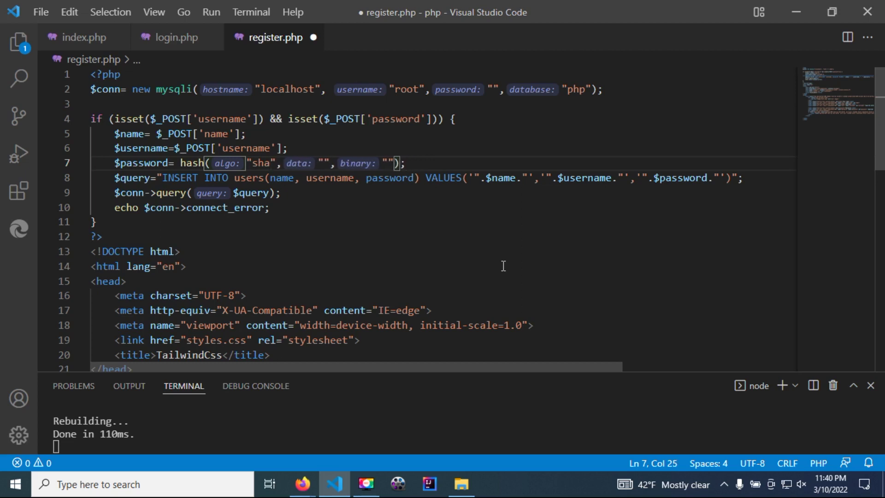
type("256")
key("BackSpace")
key("BackSpace")
key("BackSpace")
type("5")
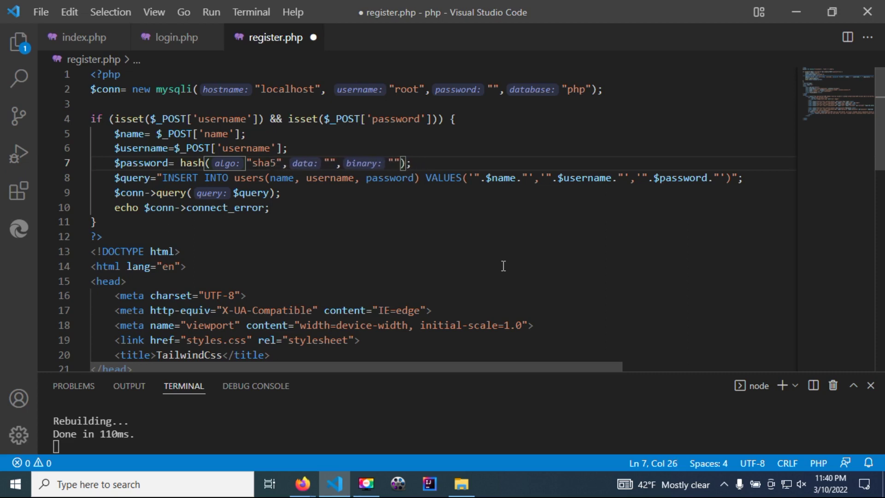
type("12")
key("BackSpace")
key("BackSpace")
key("BackSpace")
key("BackSpace")
key("BackSpace")
key("BackSpace")
type("md")
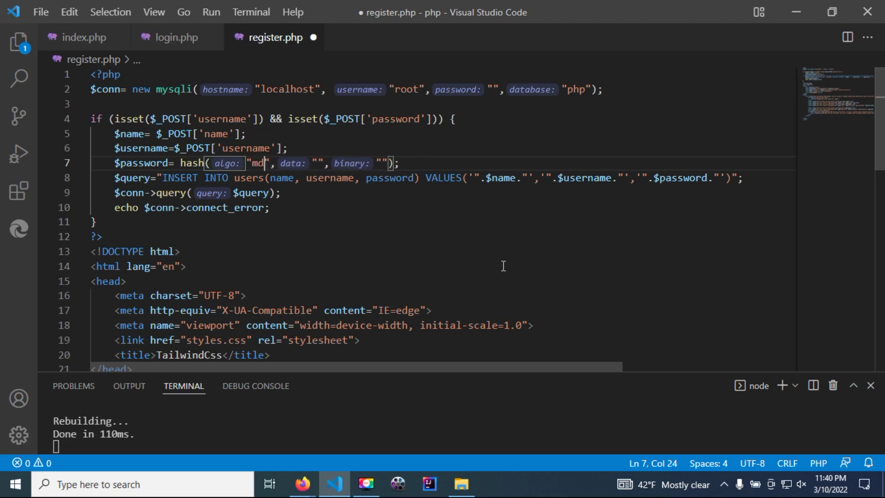
type("5")
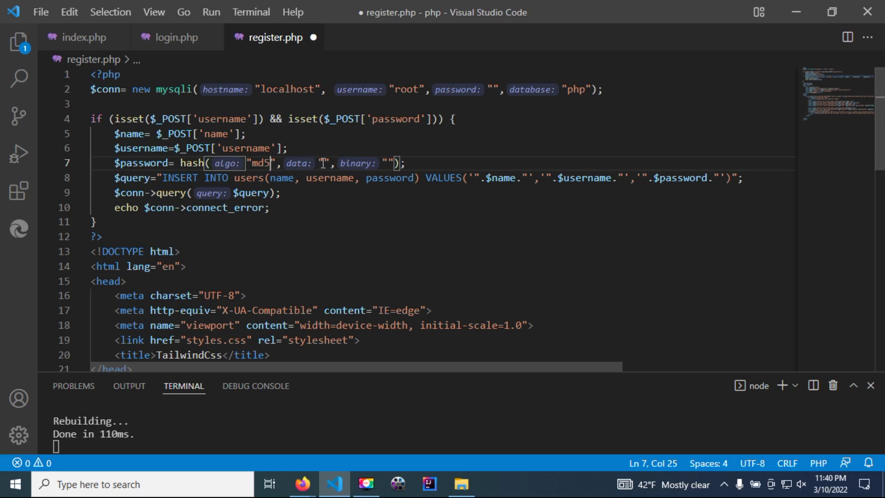
Empty the data argument of the hash() call
key("Right")
key("Right")
key("Right")
key("BackSpace")
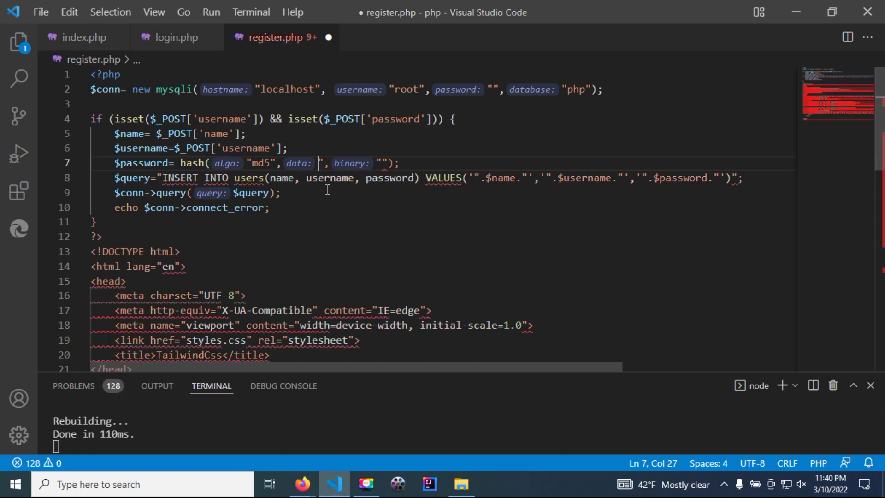
type("\"")
key("BackSpace")
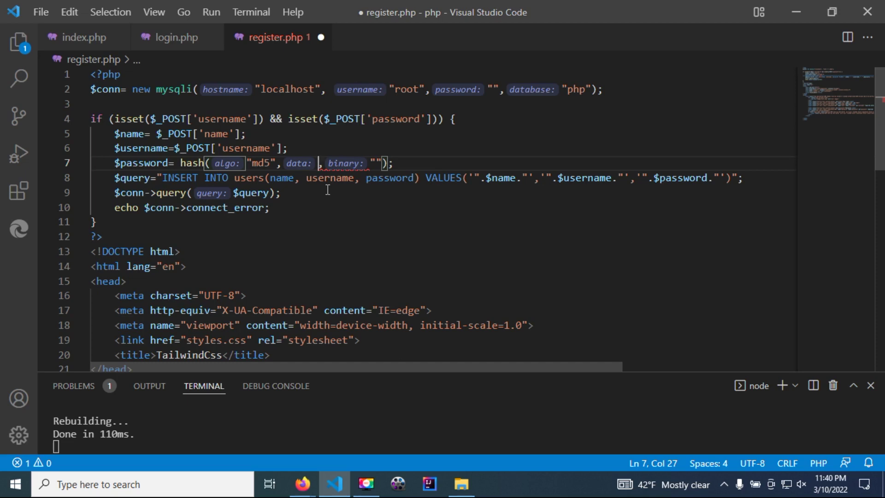
Paste $_POST['password'] as the hash() data argument
key("ctrl+v")
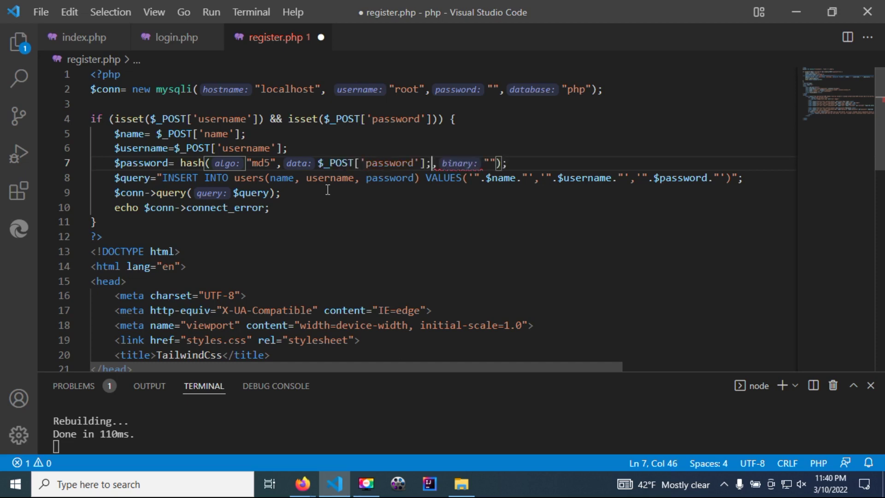
key("BackSpace")
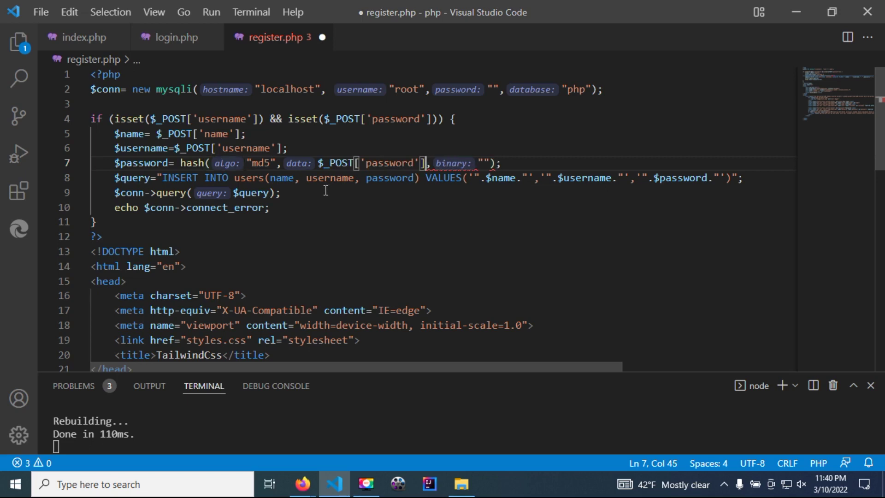
left_click(354, 164)
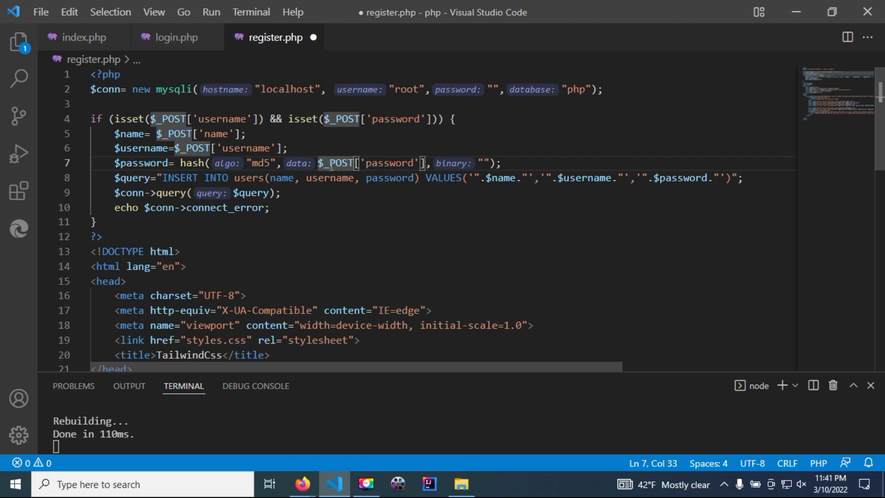
left_click(390, 163)
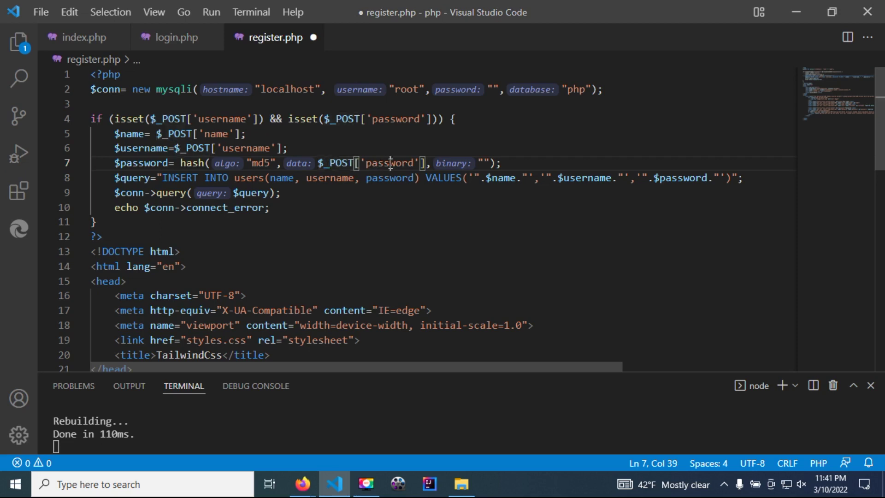
Remove the stray quotes from the empty binary argument
left_click(483, 163)
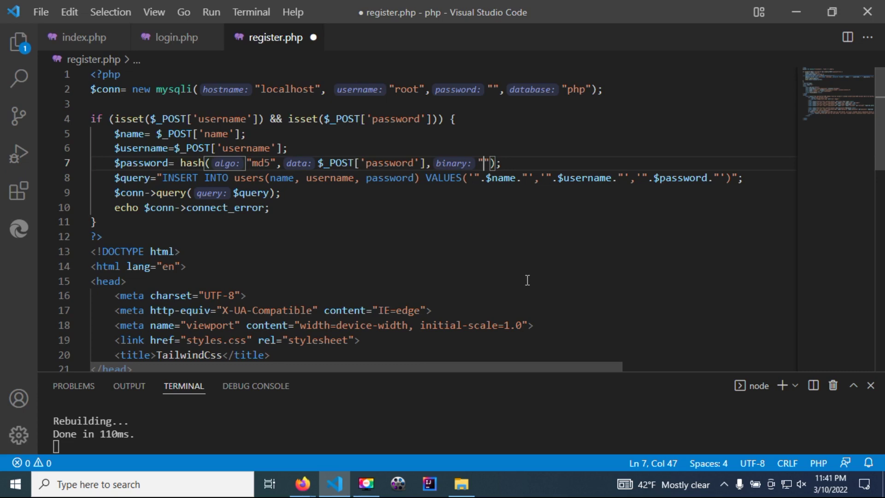
key("BackSpace")
key("Right")
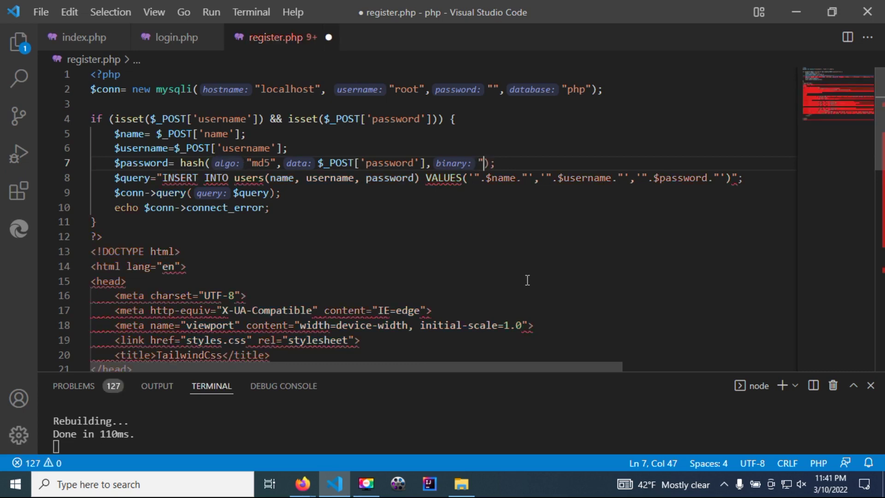
key("BackSpace")
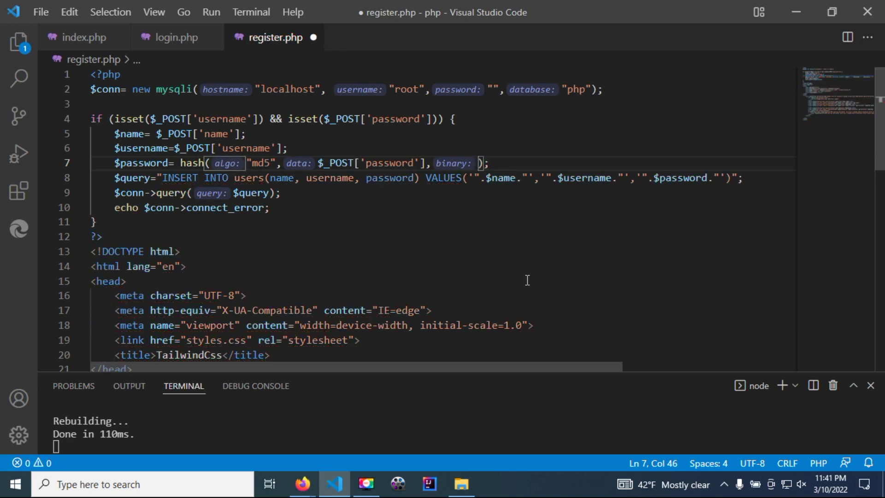
type("true")
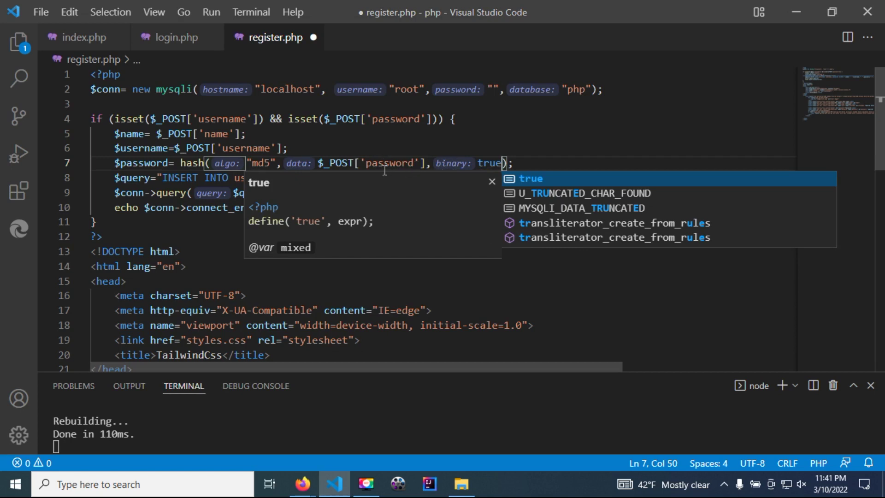
Set hash()'s third argument to false and save register.php
key("BackSpace")
key("BackSpace")
key("BackSpace")
key("BackSpace")
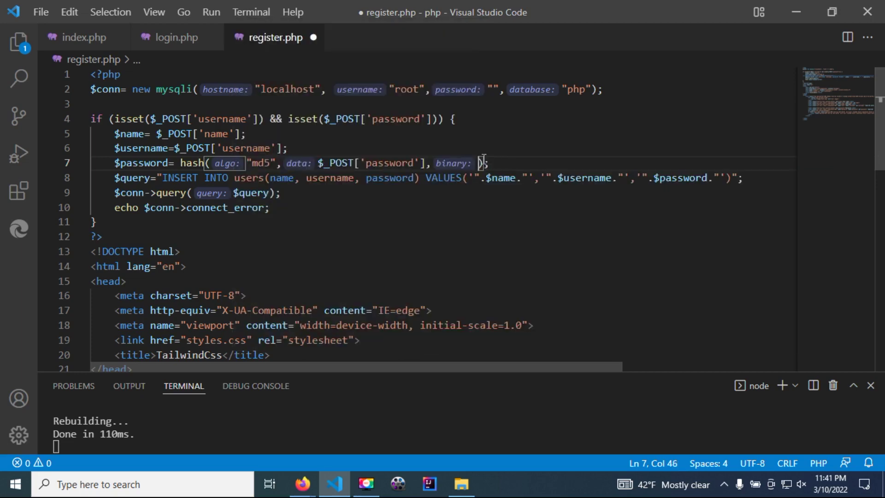
type("false")
key("Escape")
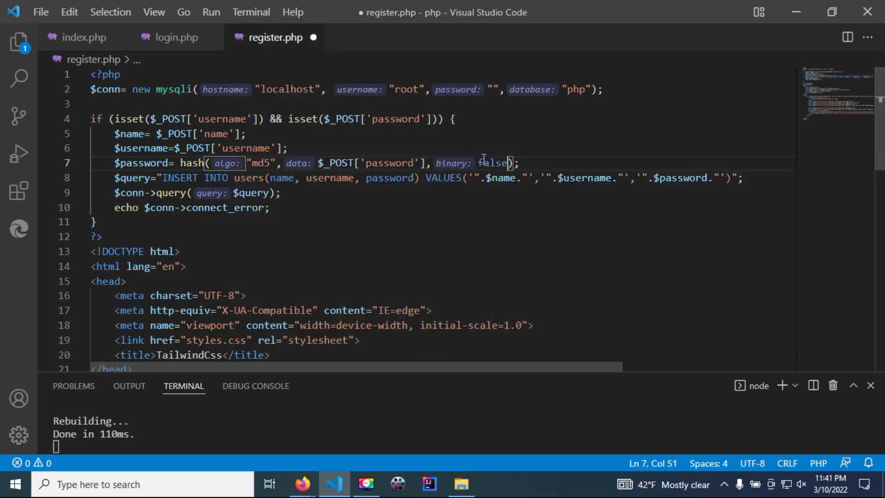
left_click(540, 165)
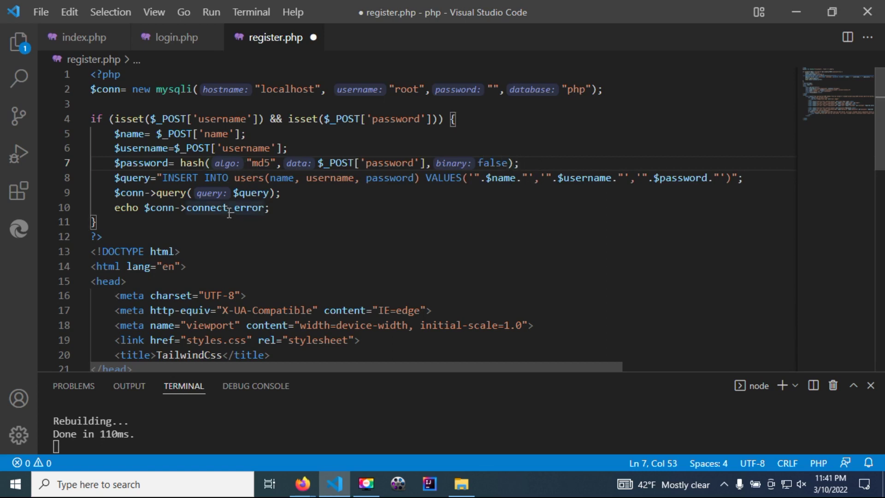
key("ctrl+s")
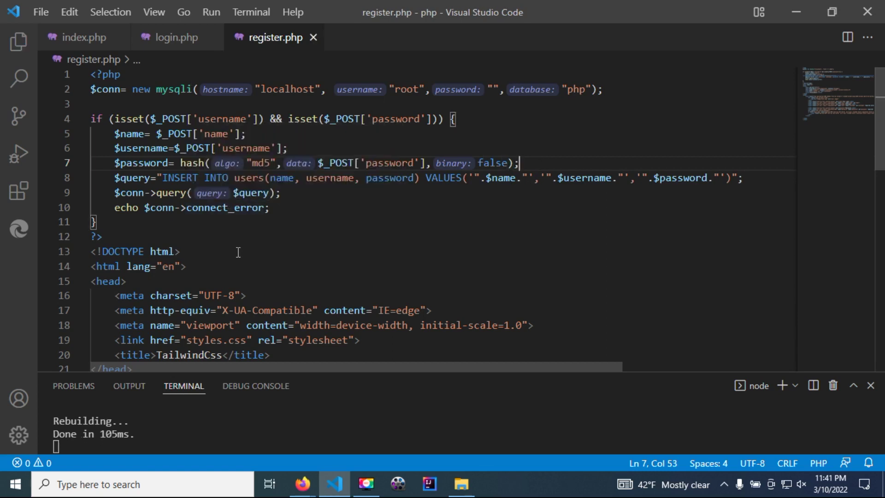
key("alt+Tab")
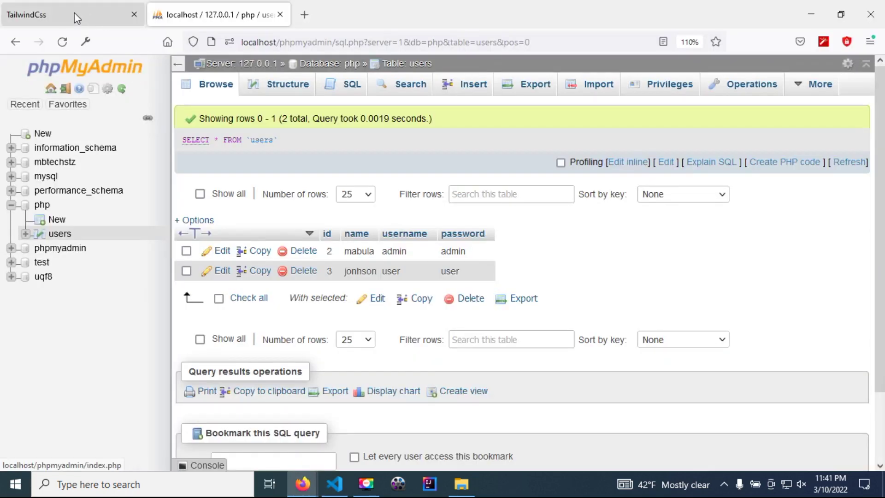
Delete the user rows with id 2 and 3 from the users table
left_click(73, 13)
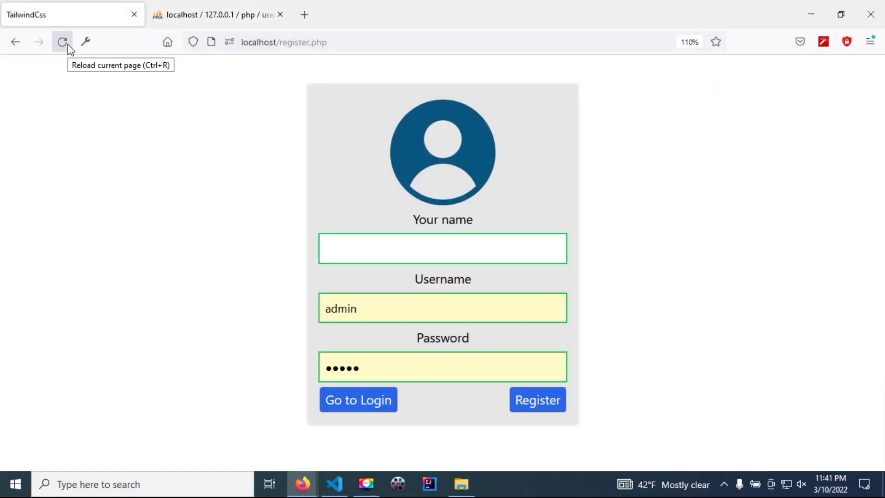
left_click(234, 18)
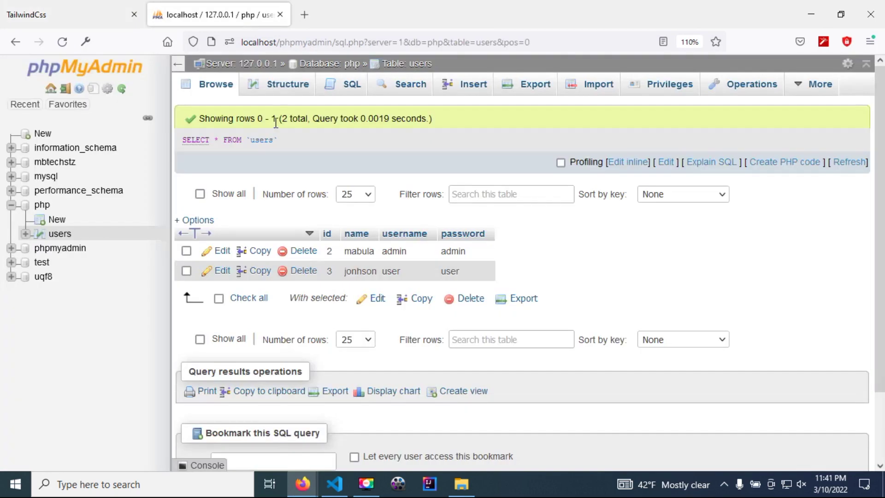
left_click(307, 251)
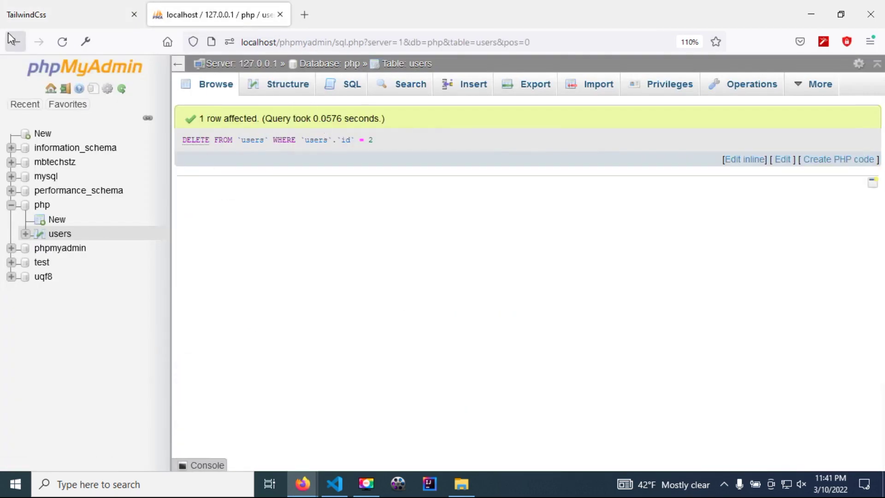
left_click(9, 34)
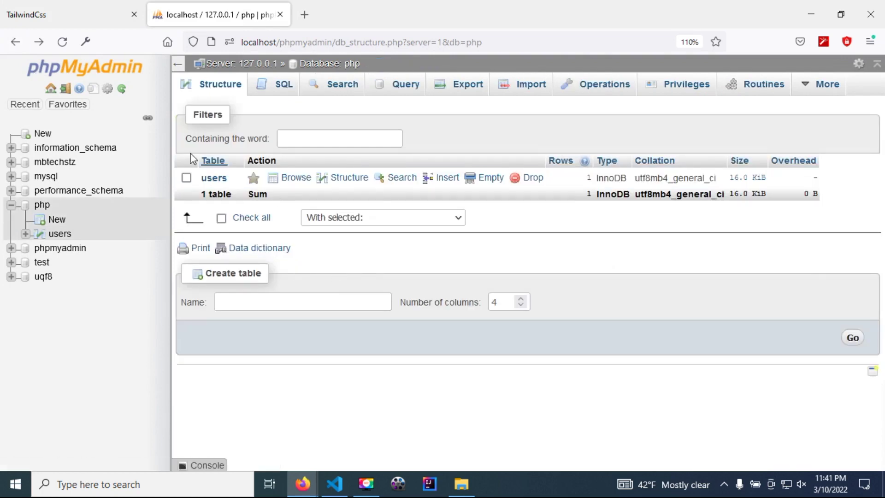
left_click(60, 234)
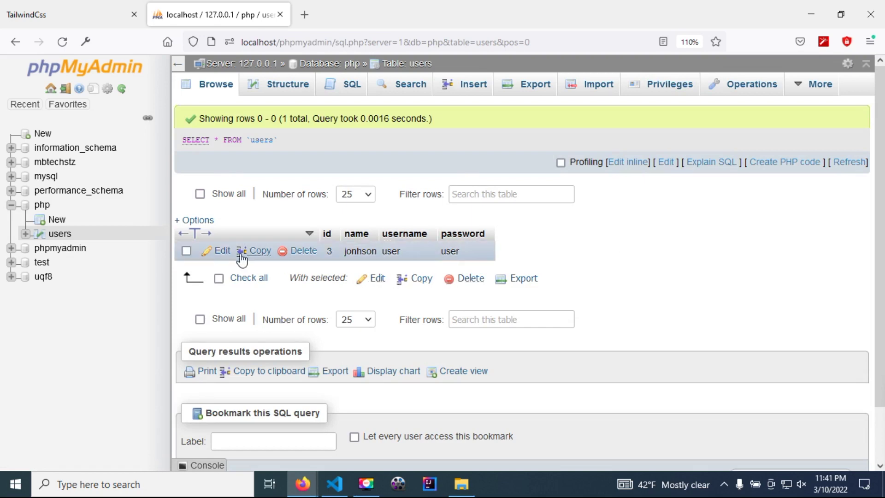
left_click(303, 251)
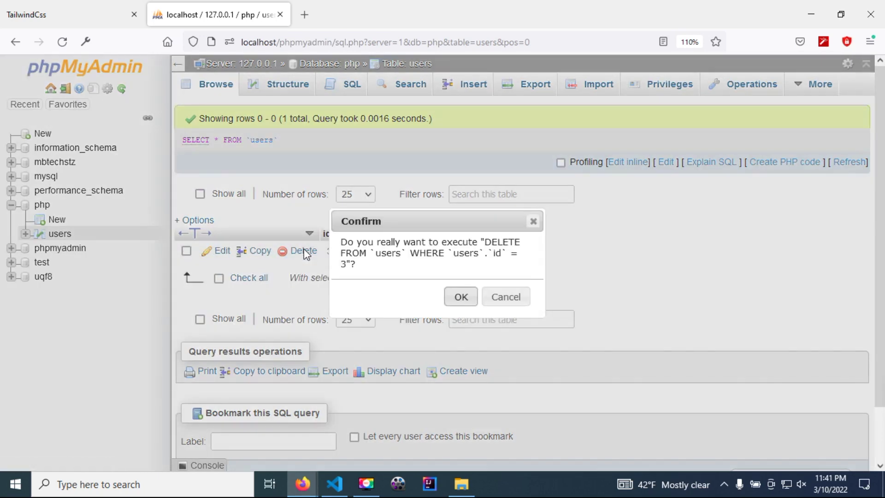
left_click(458, 297)
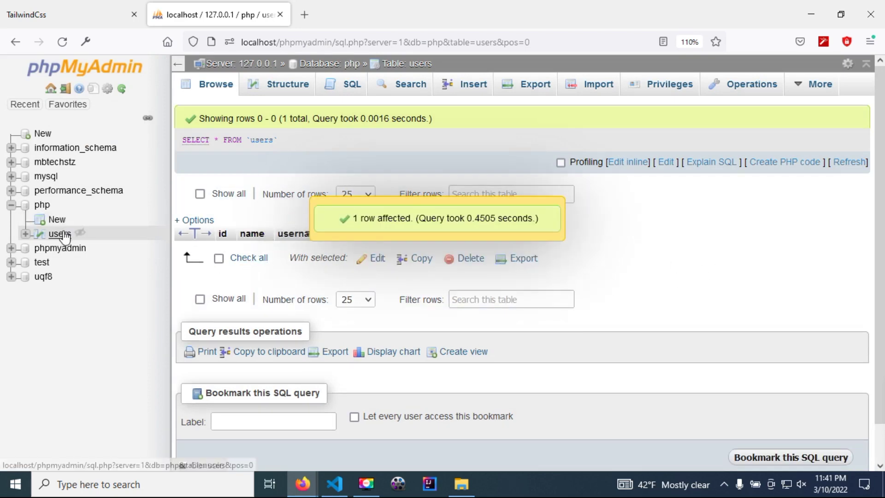
Register the user mabula with username admin through the form
left_click(397, 228)
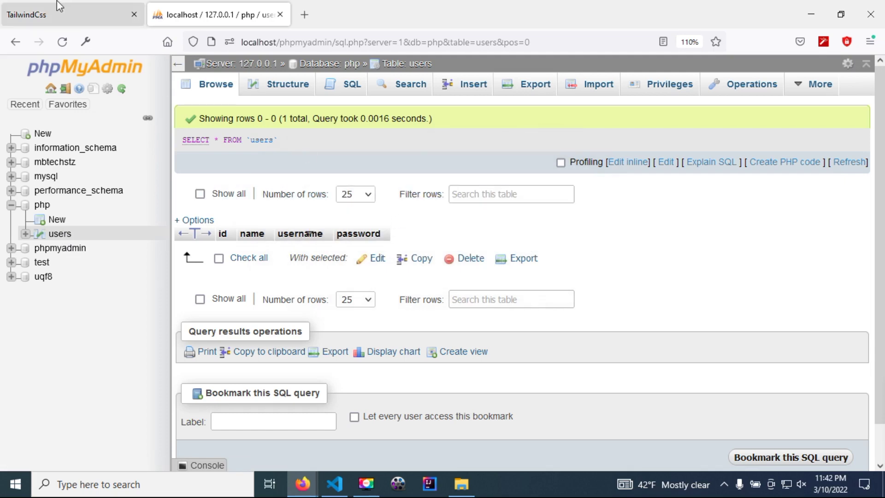
left_click(58, 6)
left_click(384, 243)
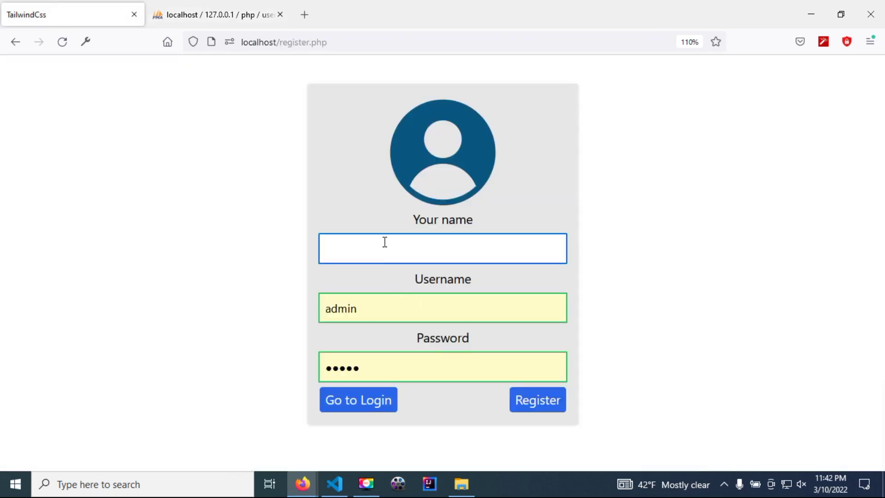
type("a")
key("BackSpace")
type("mabula")
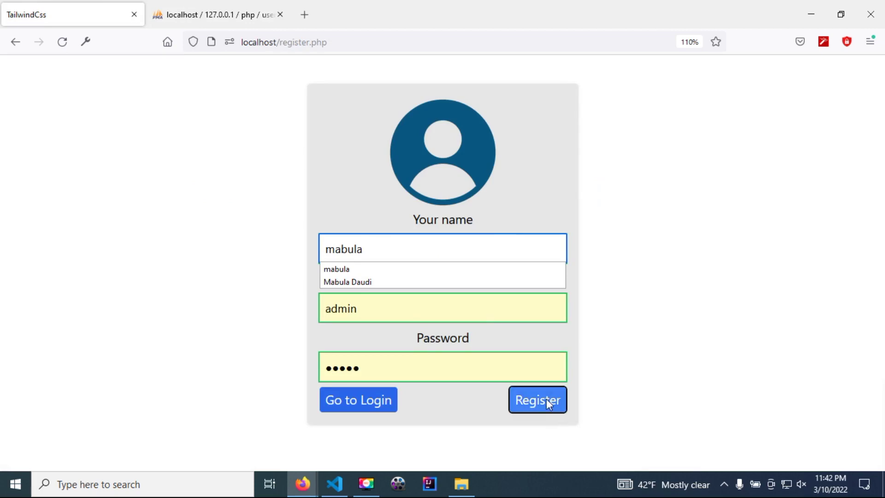
left_click(543, 399)
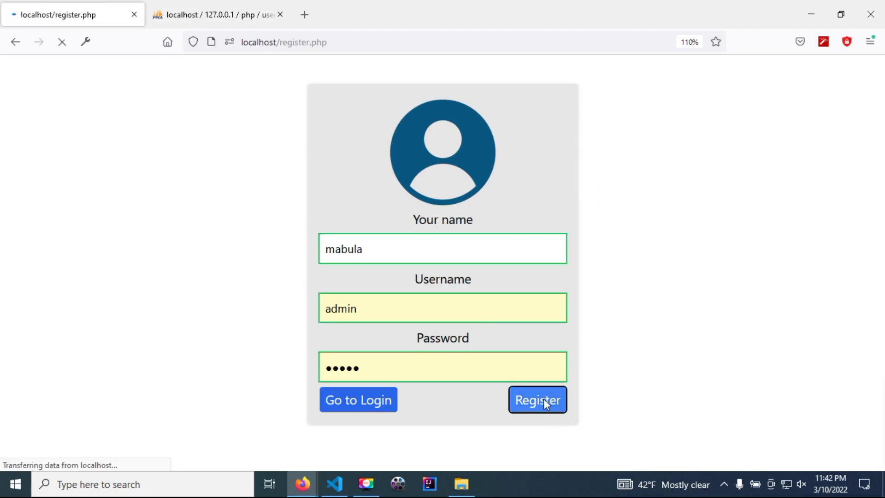
left_click(202, 10)
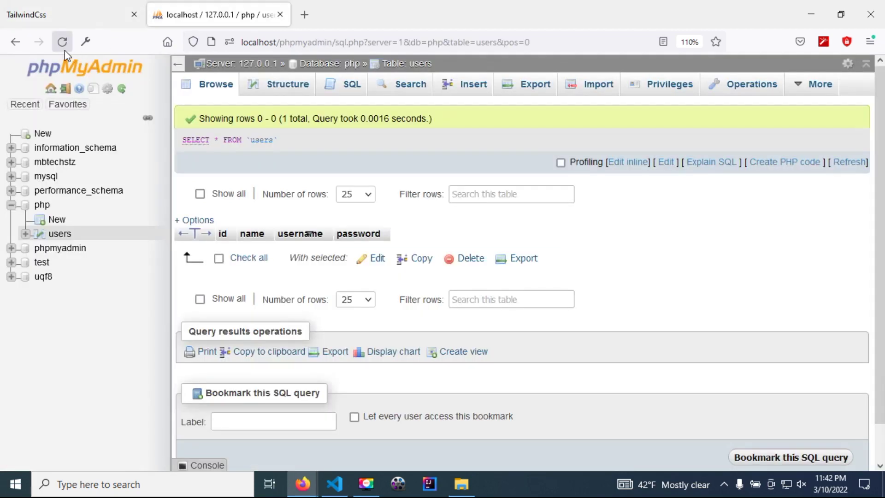
Reload the users table and inspect mabula's md5-hashed password
left_click(64, 51)
scroll(573, 225, "down", 1)
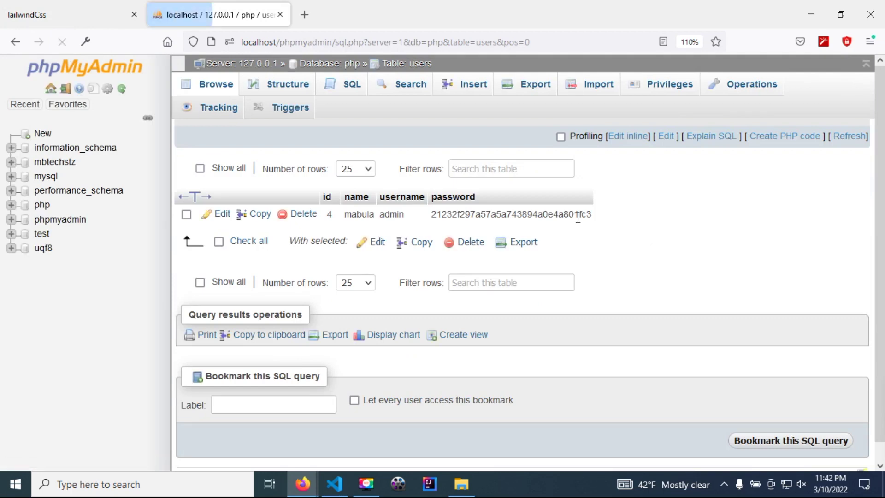
scroll(584, 242, "up", 1)
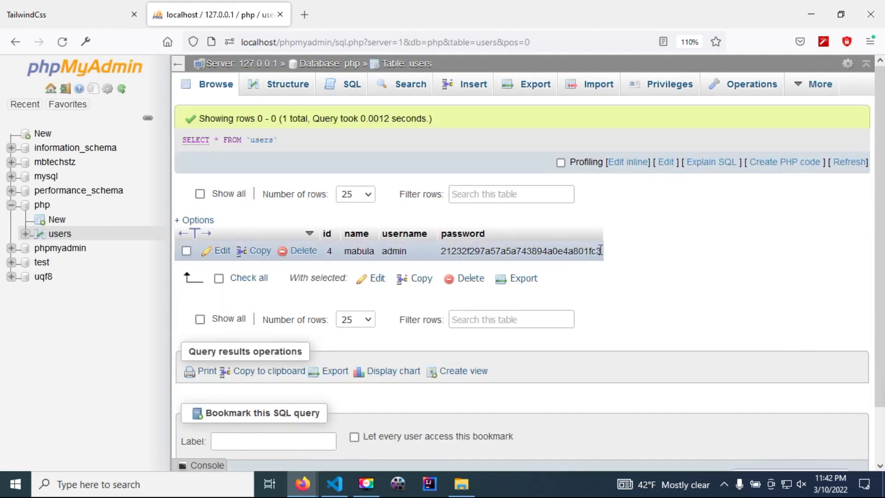
double_click(600, 250)
left_click(563, 221)
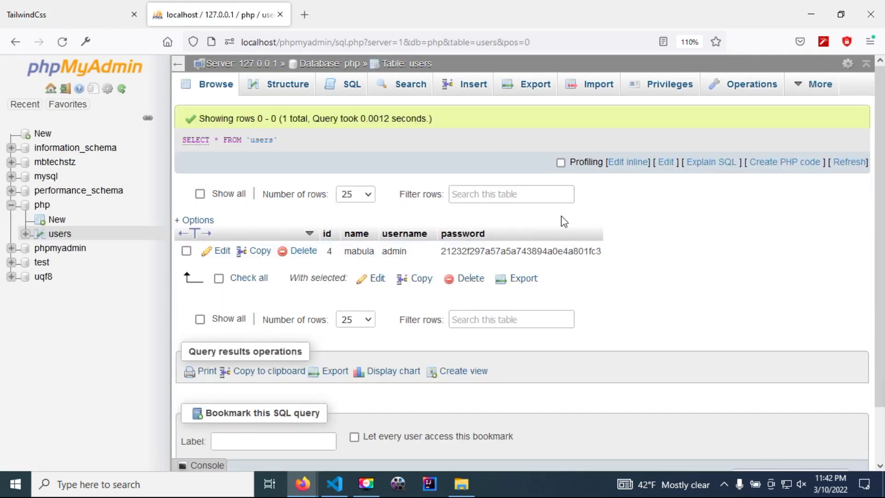